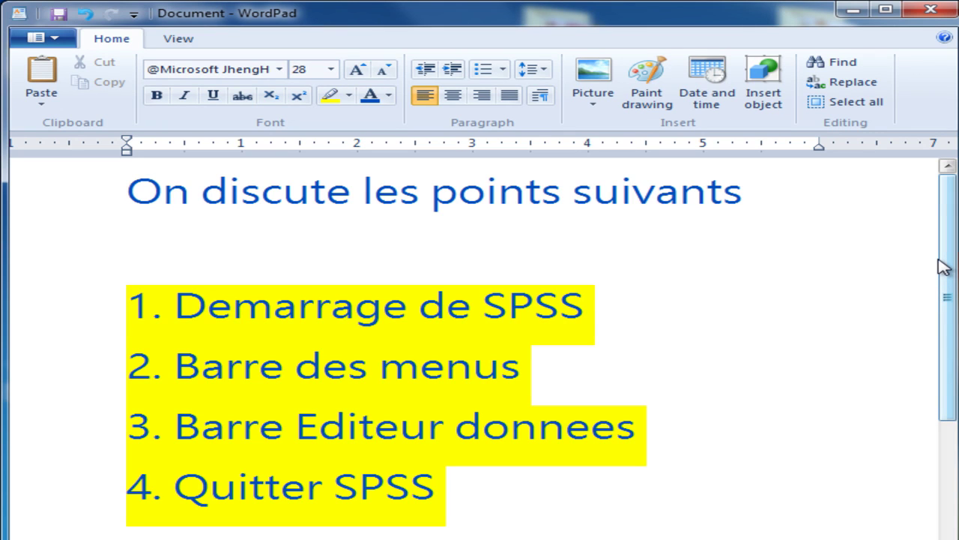
# - Indent the four highlighted list items, from "Demarrage de SPSS" to "Quitter SPSS", by two tab stops each
pyautogui.press('Tab')
pyautogui.press('Tab')
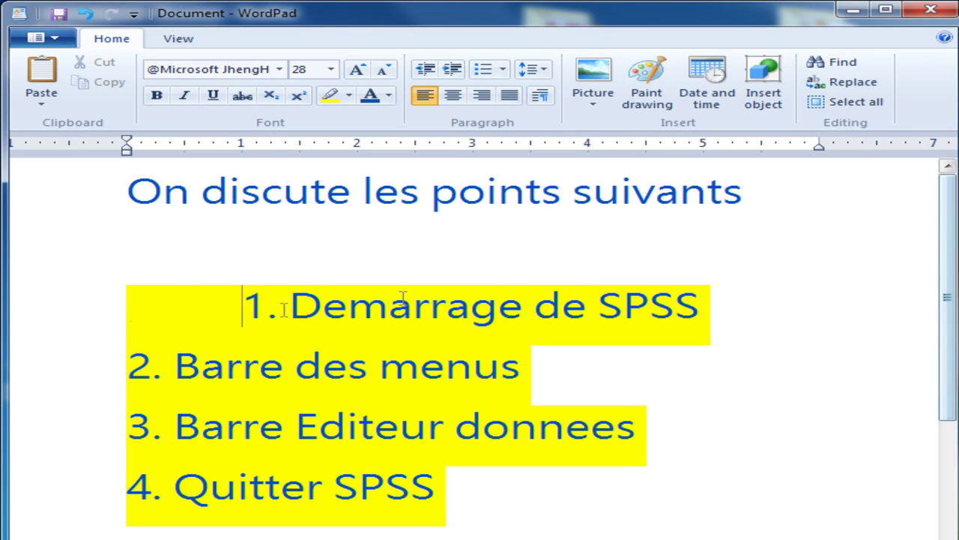
pyautogui.press('Tab')
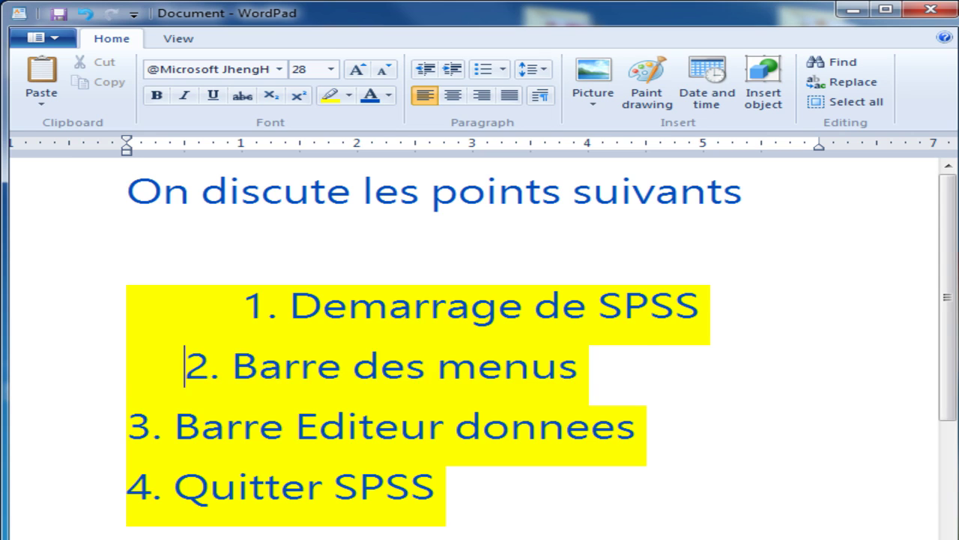
pyautogui.press('Tab')
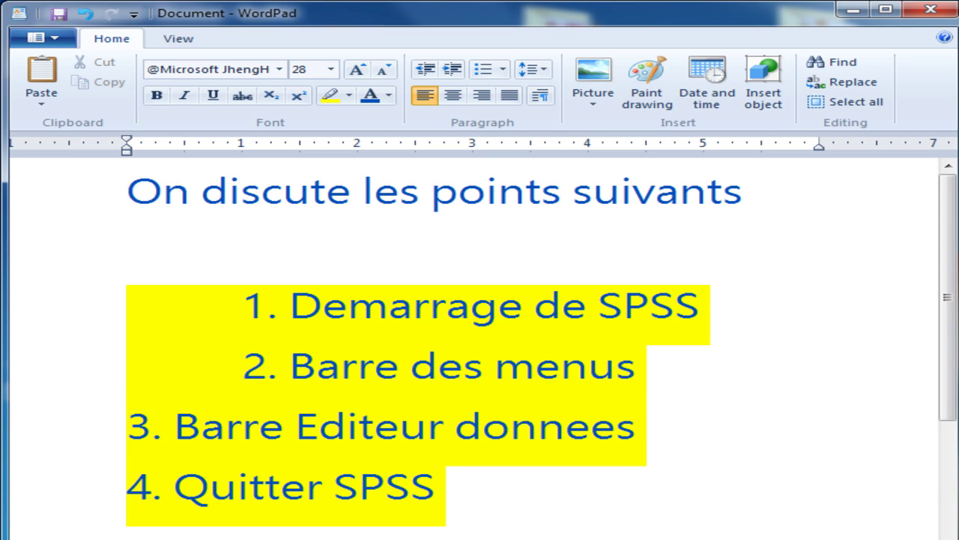
pyautogui.press('Tab')
pyautogui.press('Tab')
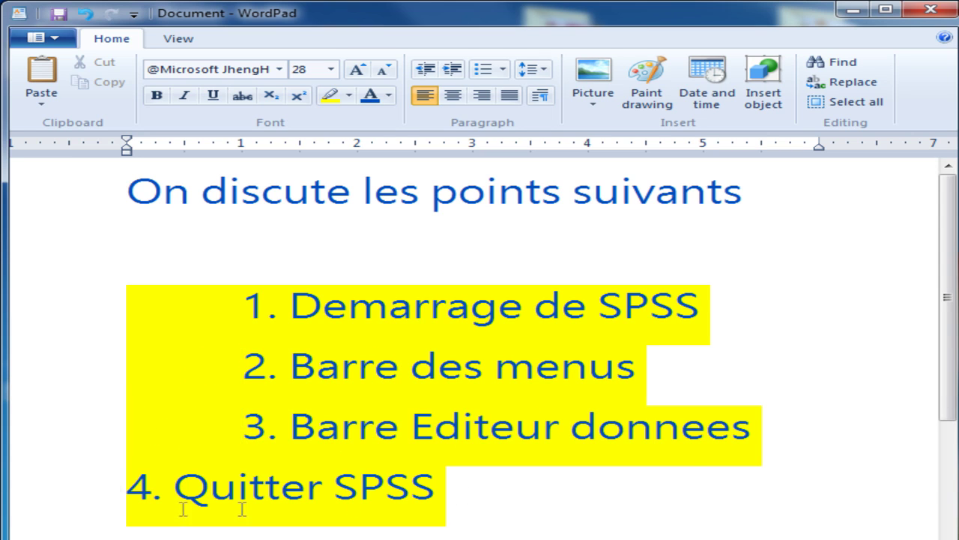
pyautogui.press('Tab')
pyautogui.press('Tab')
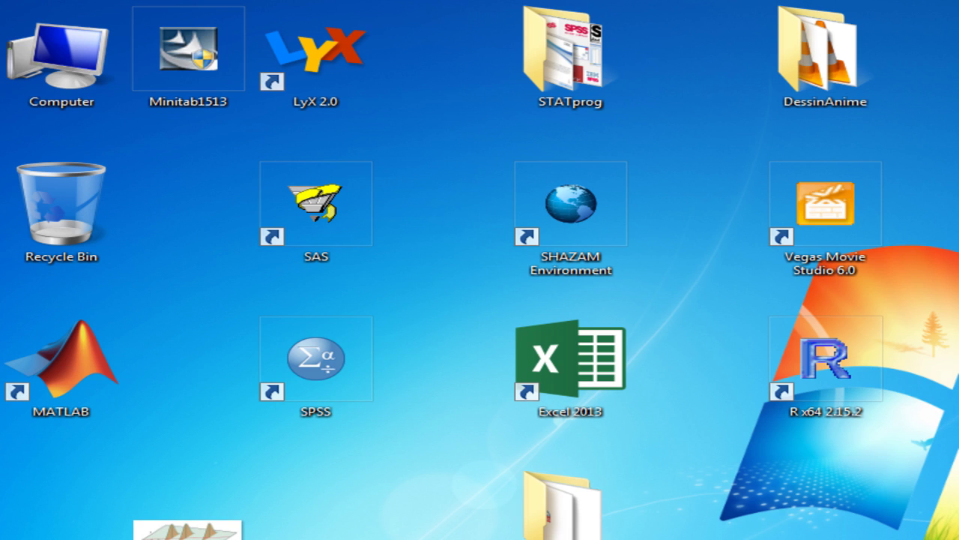
# - Launch IBM SPSS Statistics 20
pyautogui.press('super')
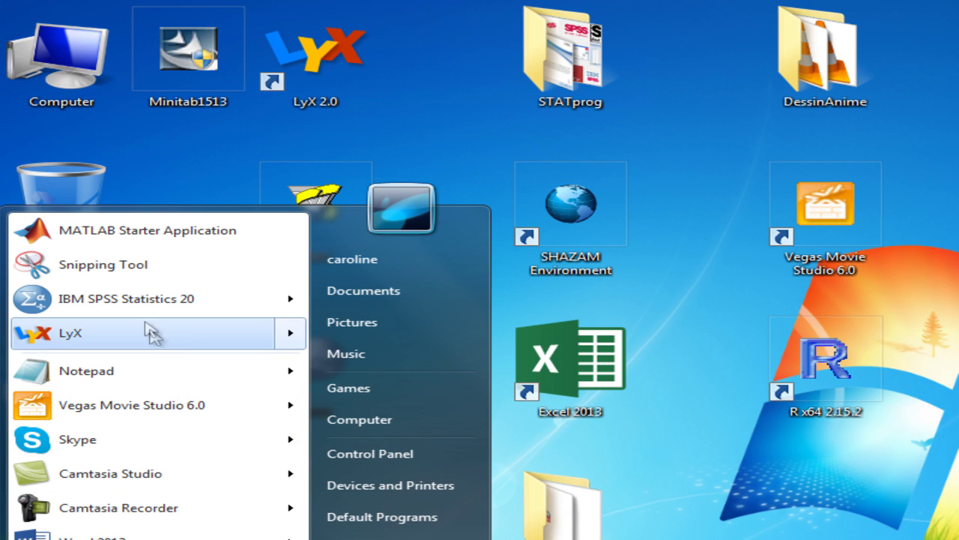
pyautogui.moveTo(129, 307)
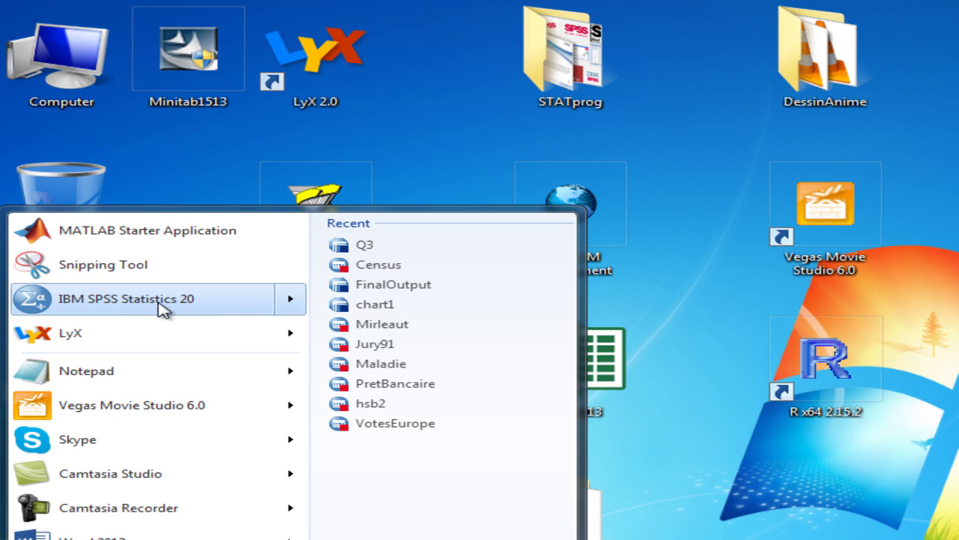
pyautogui.click(159, 301)
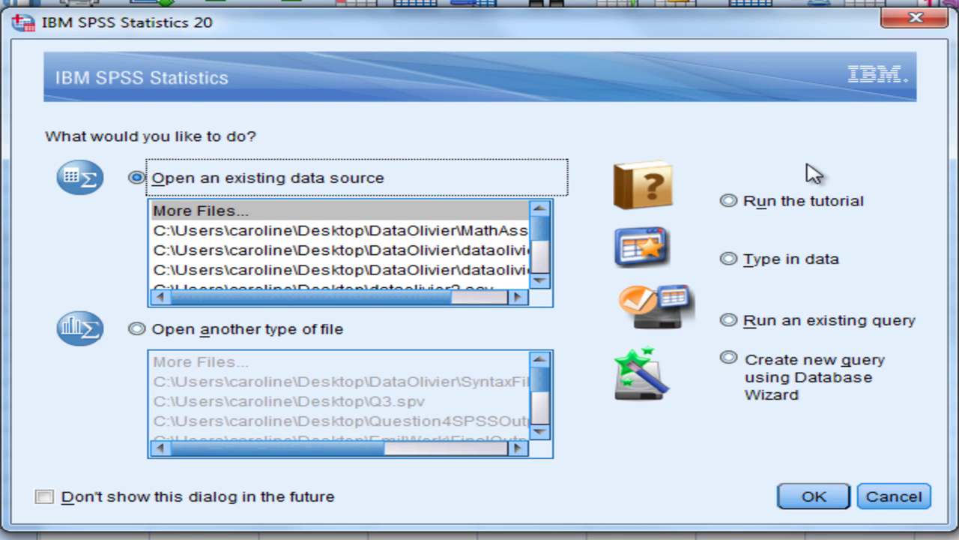
# - Try the startup choices in turn: tutorial, typing in data, existing query, new database query, existing data source and another file type
pyautogui.click(728, 200)
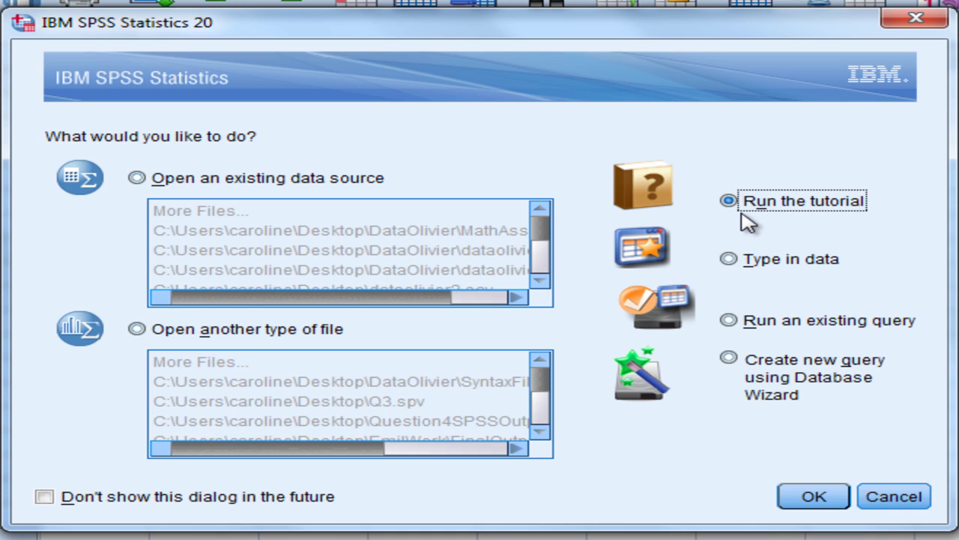
pyautogui.click(735, 260)
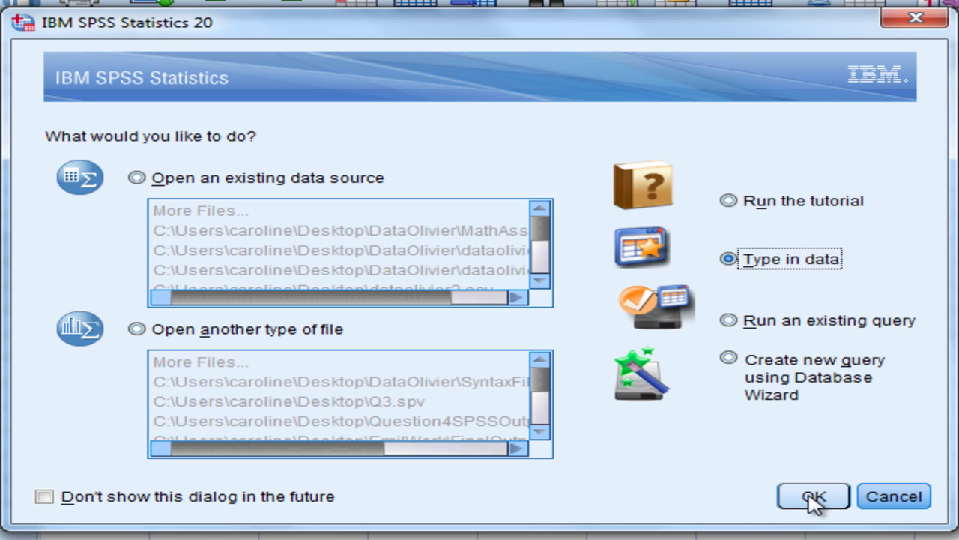
pyautogui.click(731, 321)
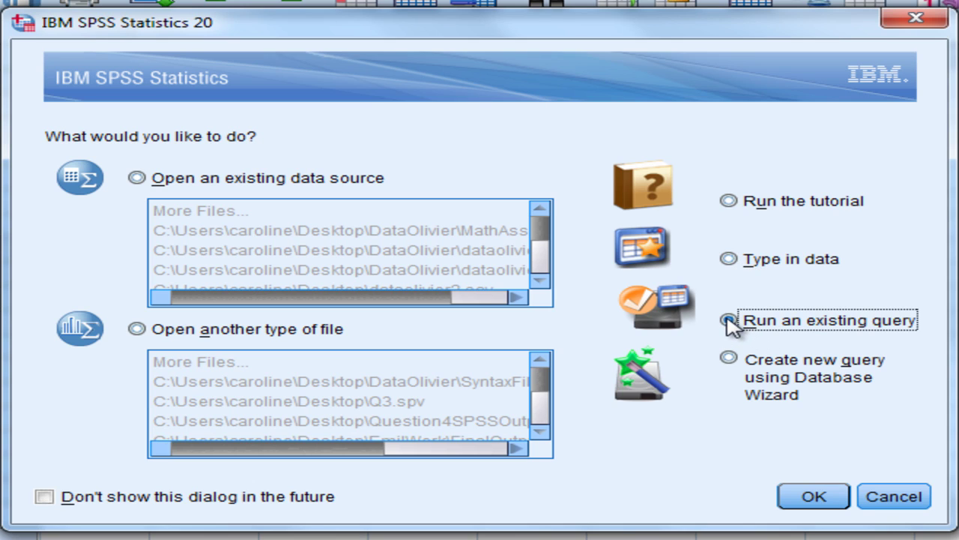
pyautogui.click(728, 358)
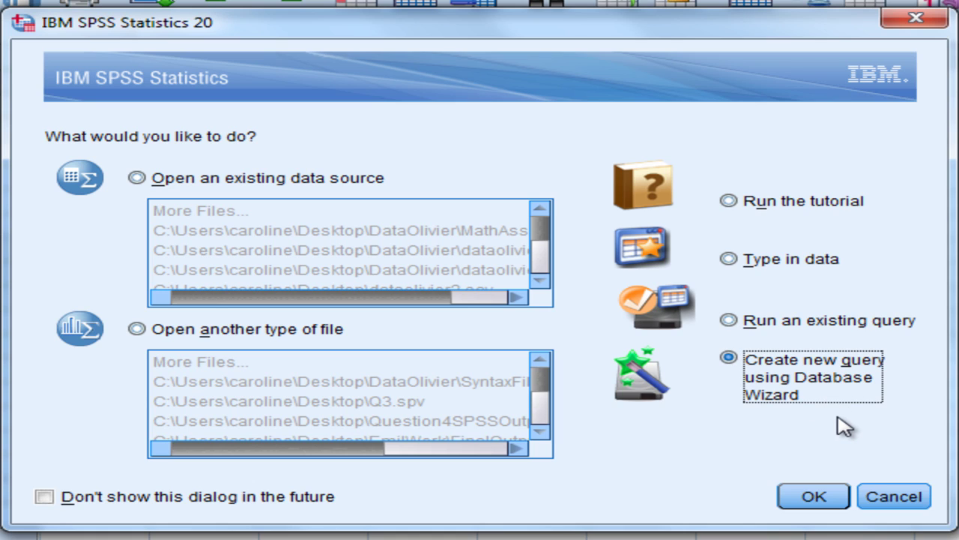
pyautogui.click(138, 177)
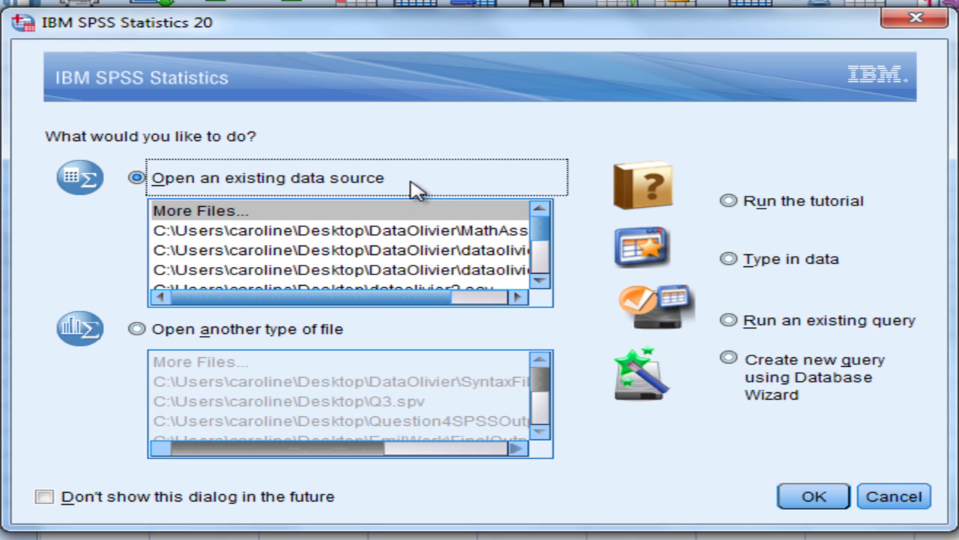
pyautogui.click(138, 328)
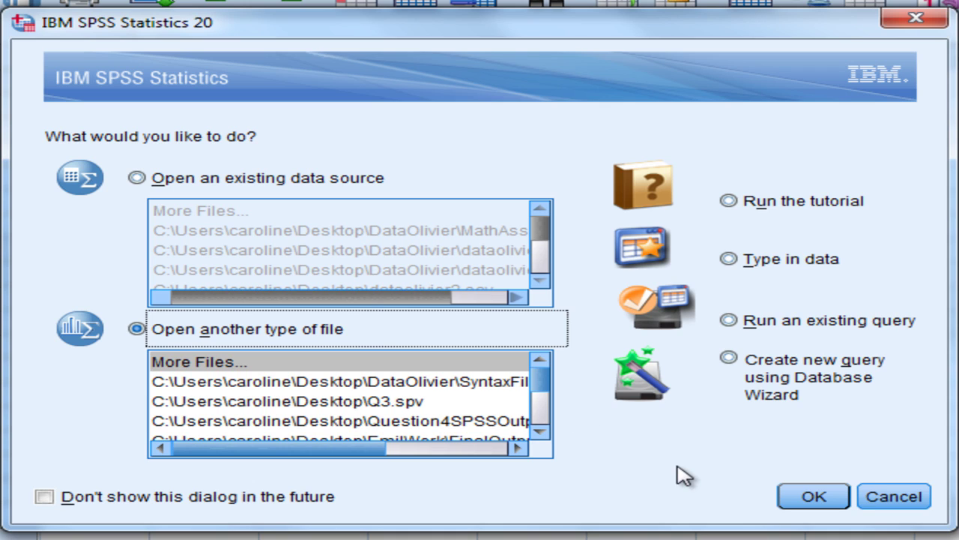
# - Open the existing data source dataolivier1.sav from the DataOlivier folder
pyautogui.click(137, 179)
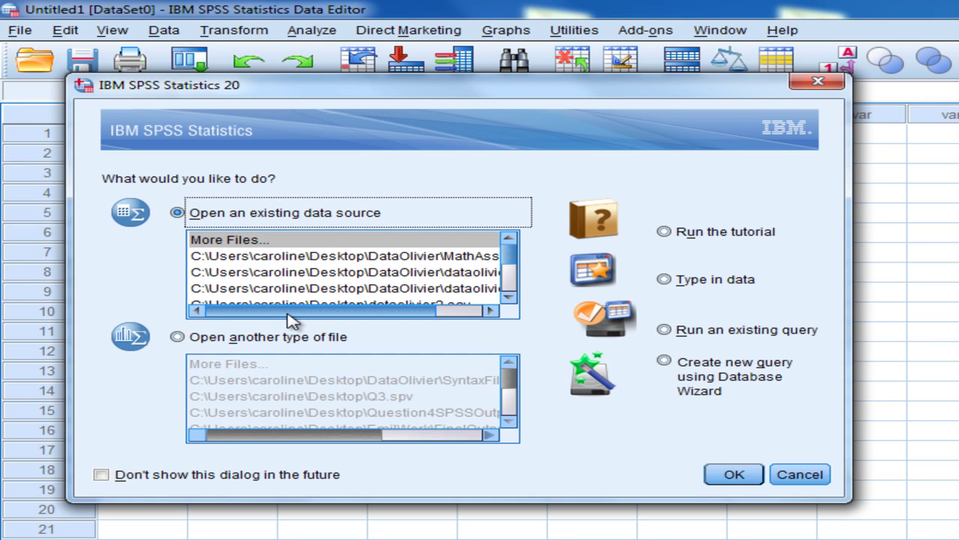
pyautogui.moveTo(289, 315); pyautogui.dragTo(338, 321)
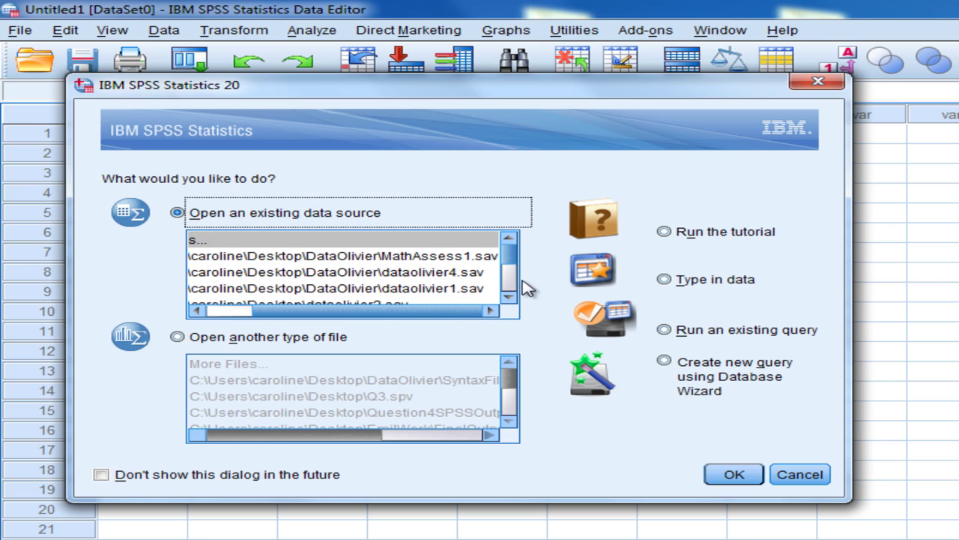
pyautogui.moveTo(510, 255); pyautogui.dragTo(509, 273)
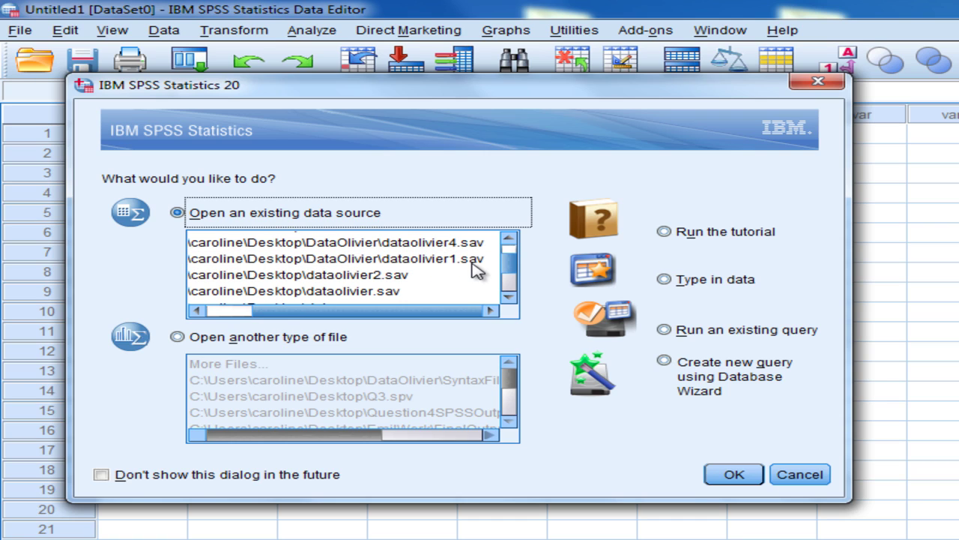
pyautogui.click(431, 262)
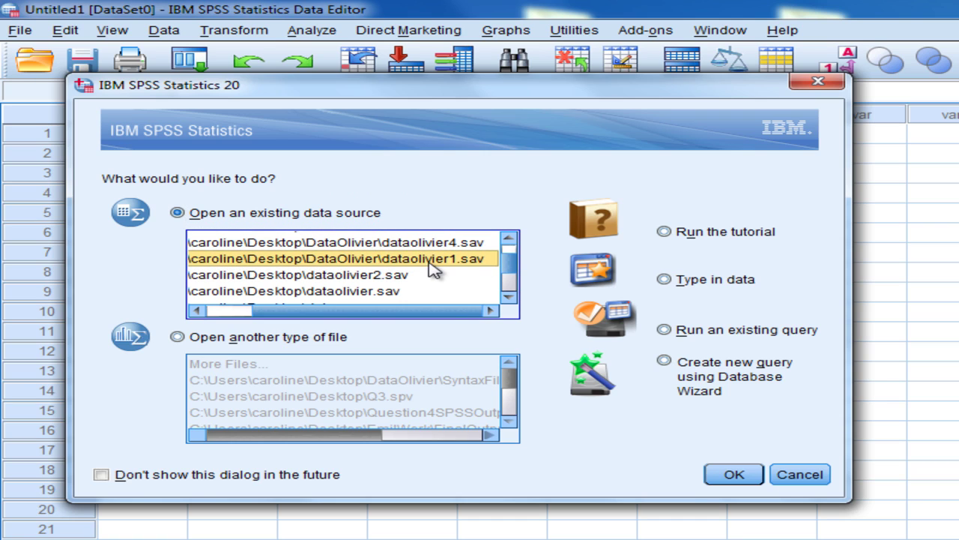
pyautogui.click(734, 474)
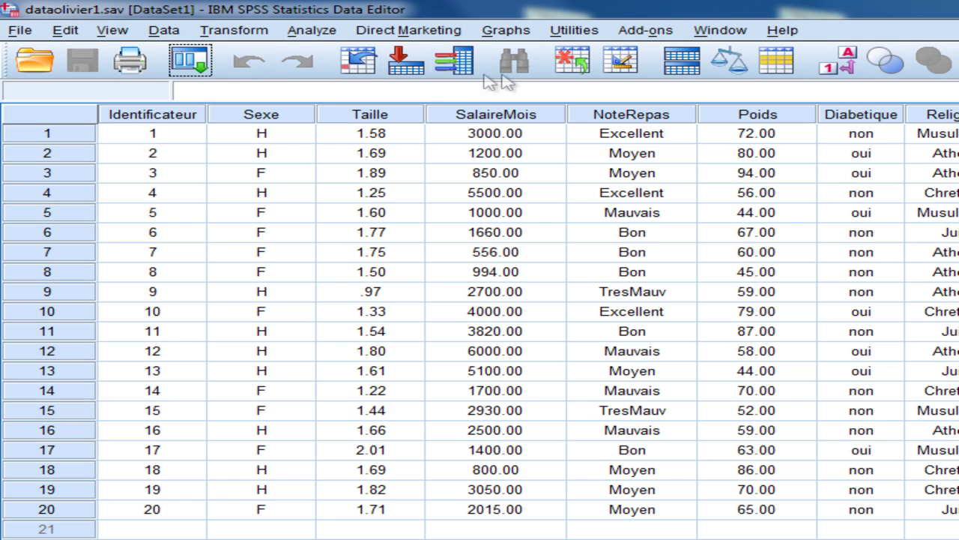
# - Examine the available commands for file handling, editing, data management and variable transformation
pyautogui.click(30, 34)
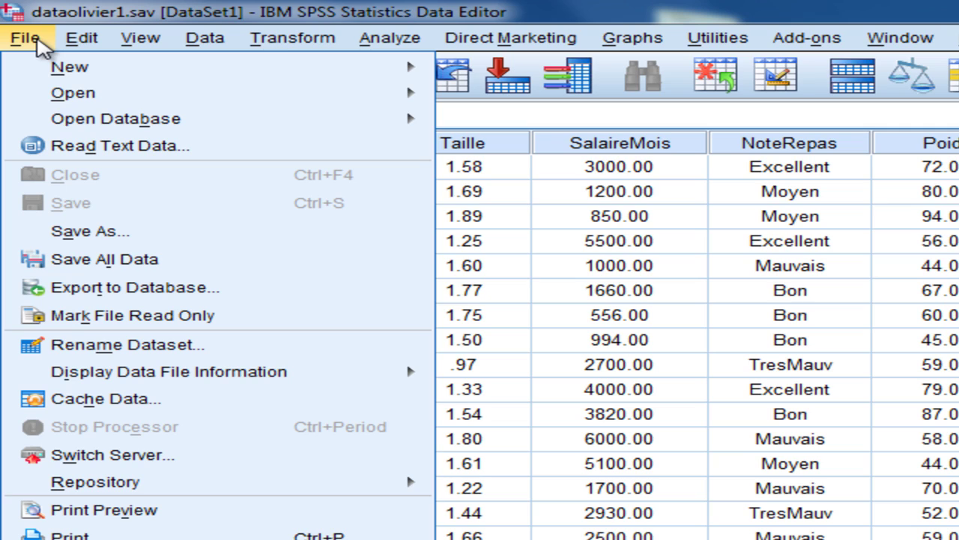
pyautogui.moveTo(66, 75)
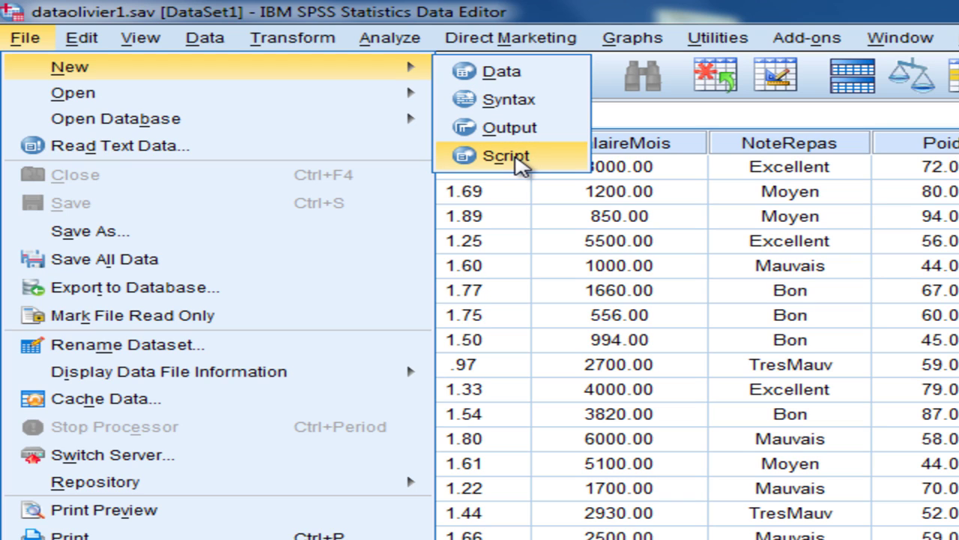
pyautogui.moveTo(261, 121)
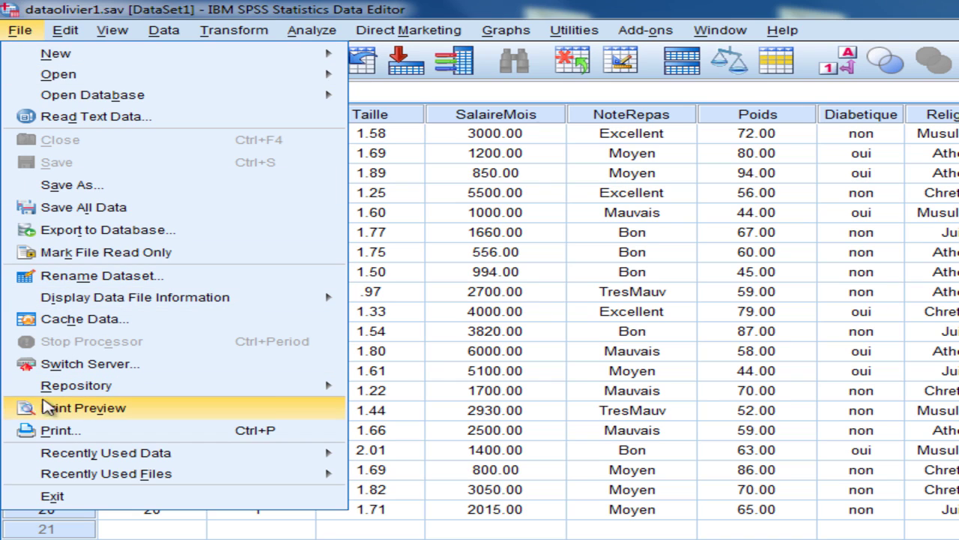
pyautogui.moveTo(66, 453)
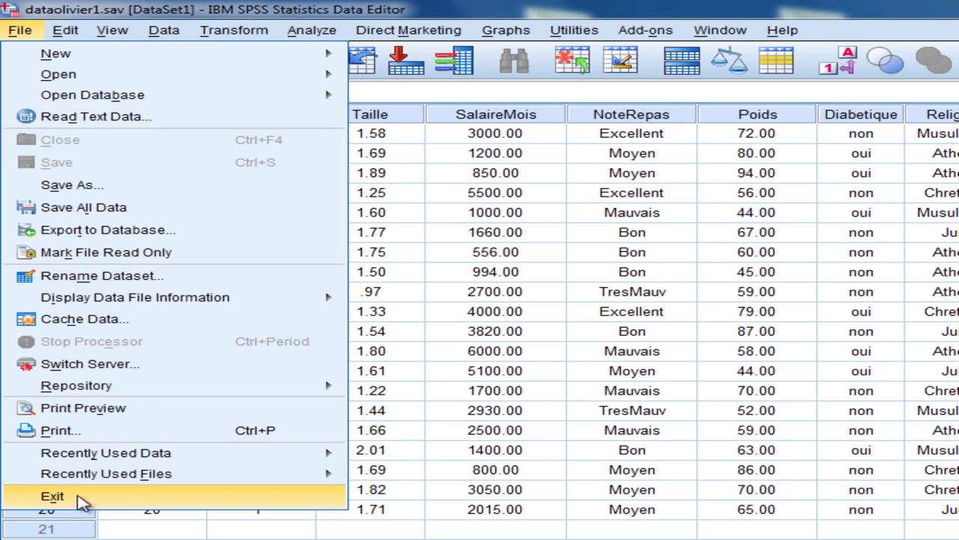
pyautogui.moveTo(64, 38)
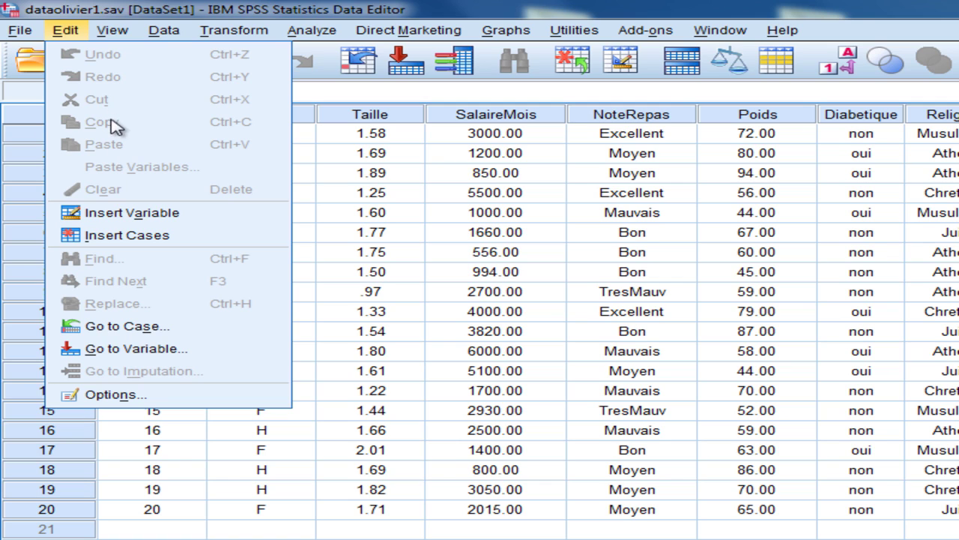
pyautogui.moveTo(165, 33)
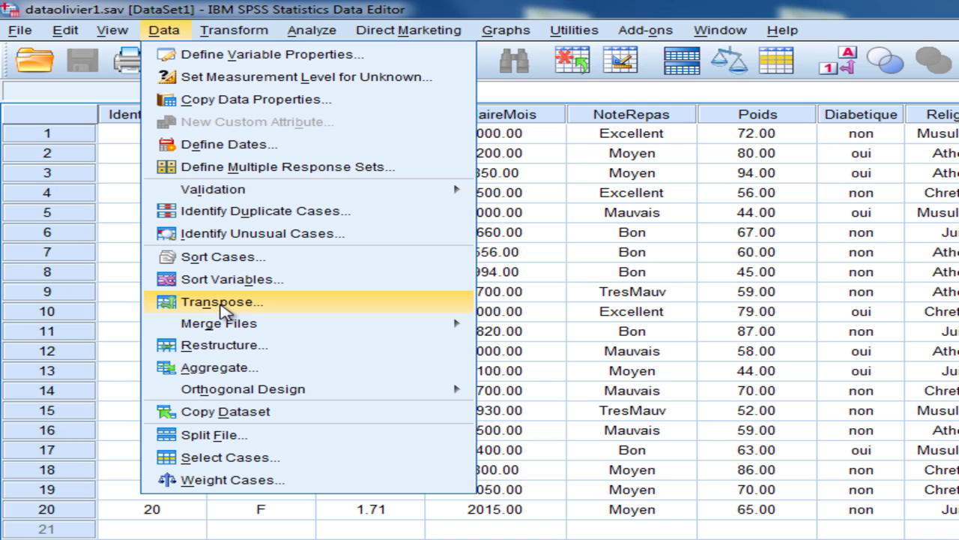
pyautogui.moveTo(238, 329)
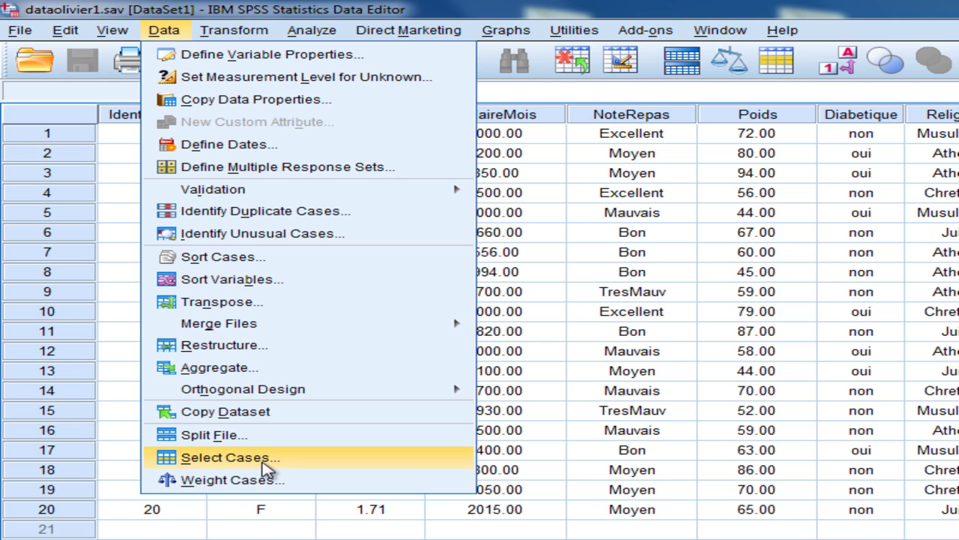
pyautogui.moveTo(219, 35)
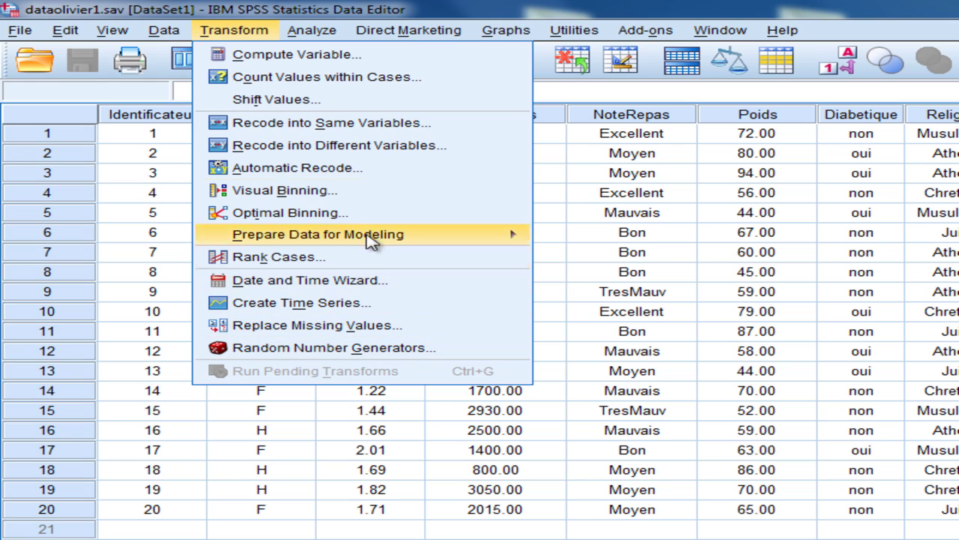
# - Examine the analysis procedures for descriptive statistics, comparing means, general linear models, correlation and regression
pyautogui.moveTo(314, 34)
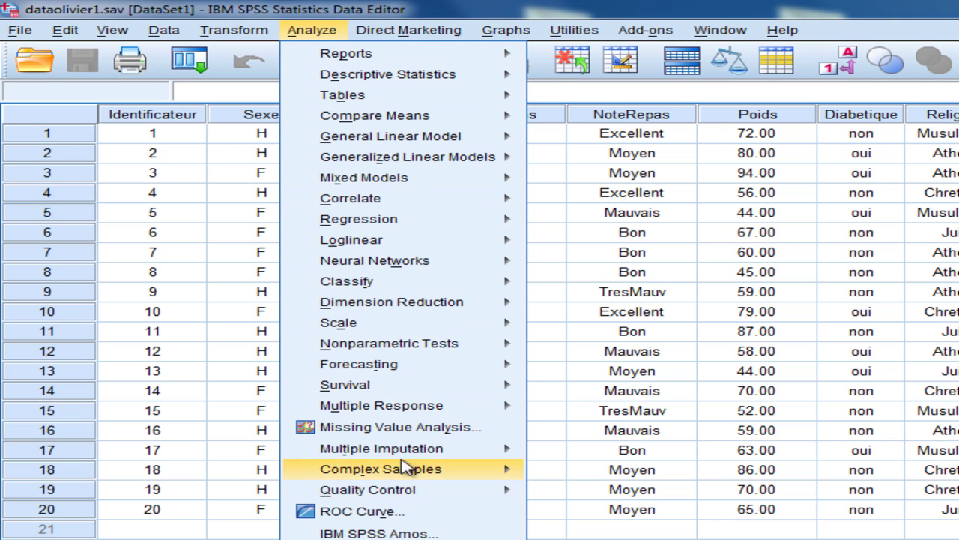
pyautogui.moveTo(362, 58)
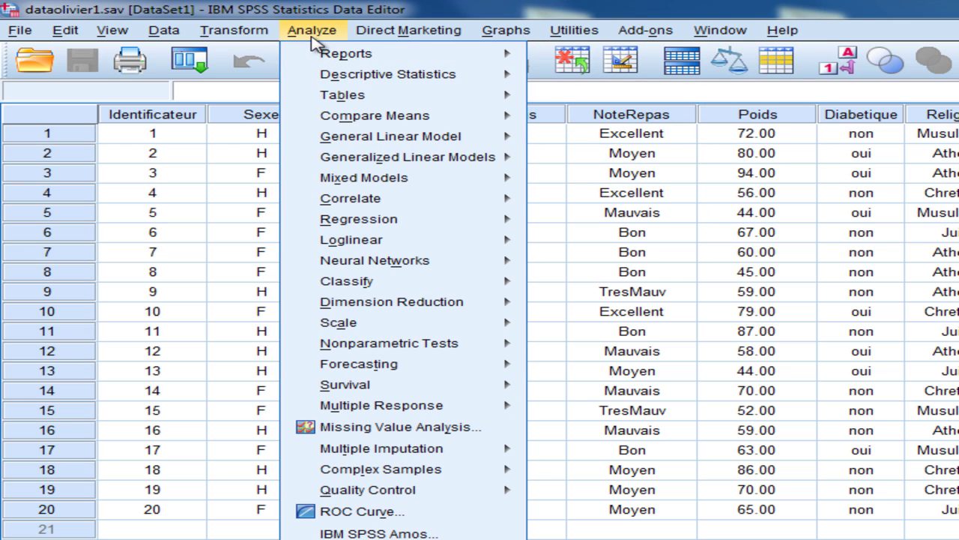
pyautogui.click(330, 56)
pyautogui.moveTo(307, 75)
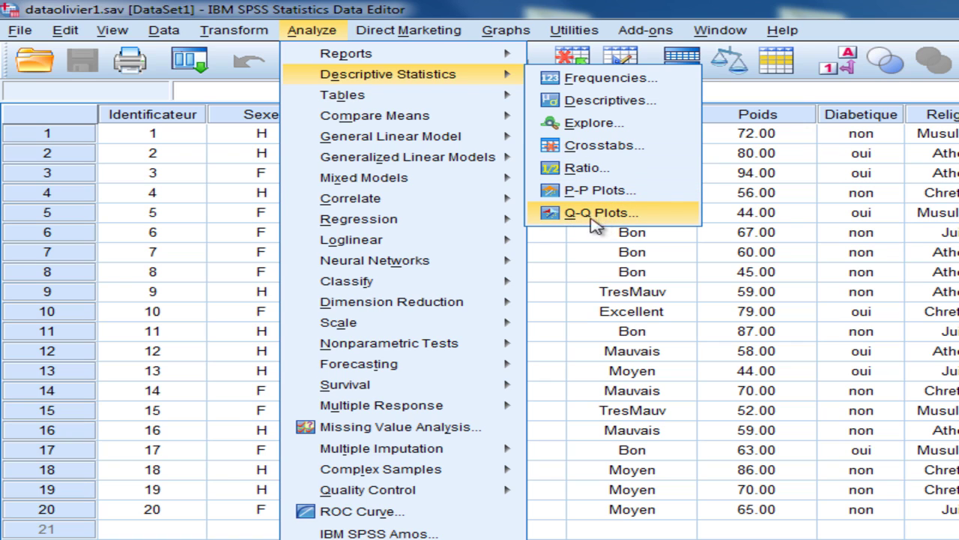
pyautogui.moveTo(487, 116)
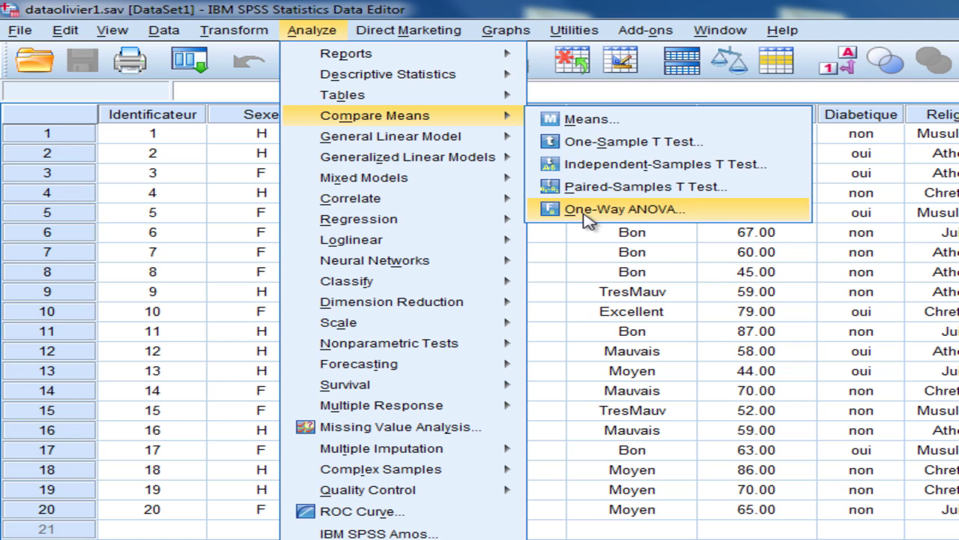
pyautogui.moveTo(477, 147)
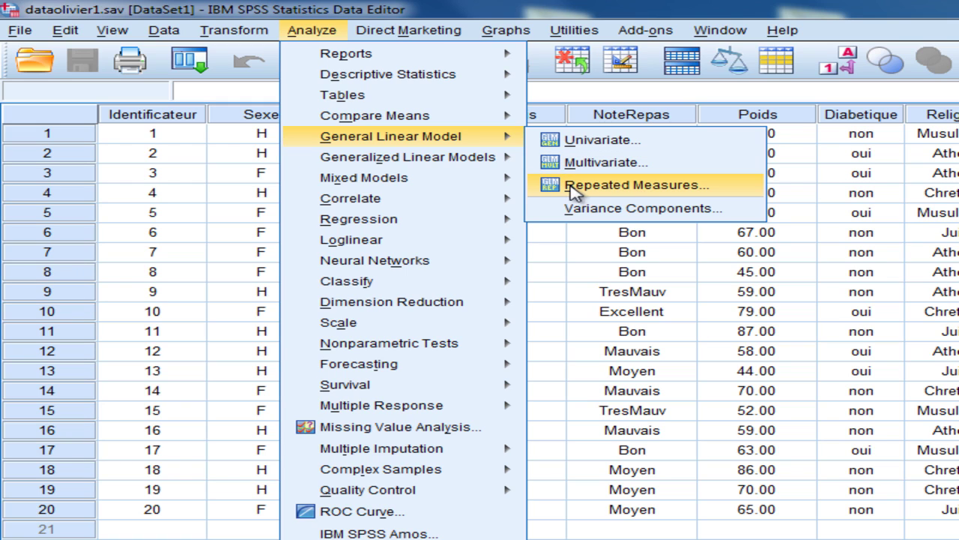
pyautogui.moveTo(411, 198)
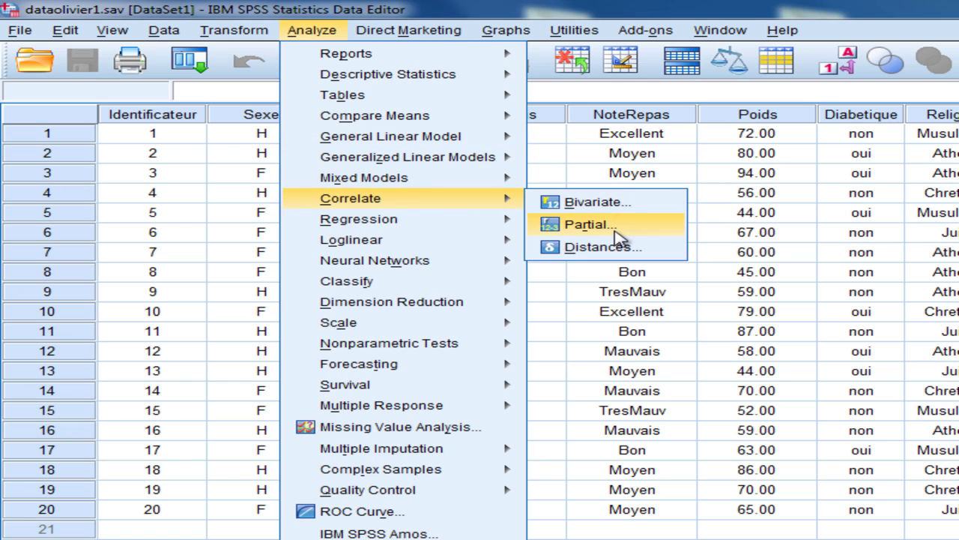
pyautogui.moveTo(487, 224)
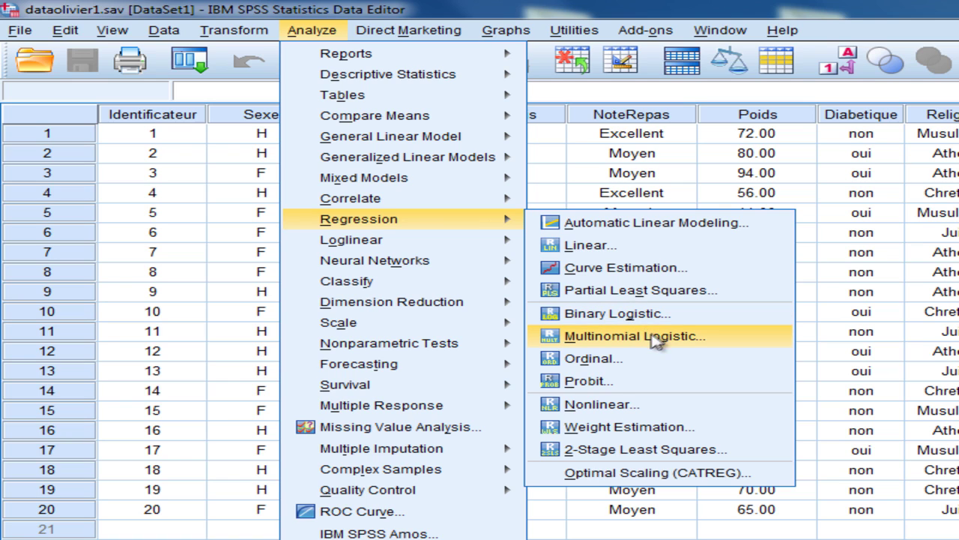
# - Examine the analysis procedures for classification, dimension reduction, scale, nonparametric tests, forecasting, survival and ROC curves
pyautogui.moveTo(455, 249)
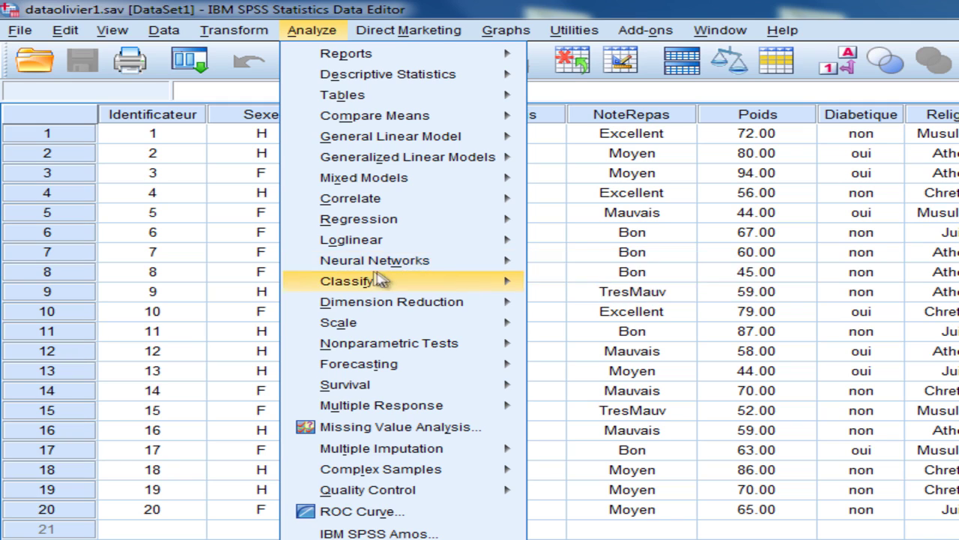
pyautogui.moveTo(428, 289)
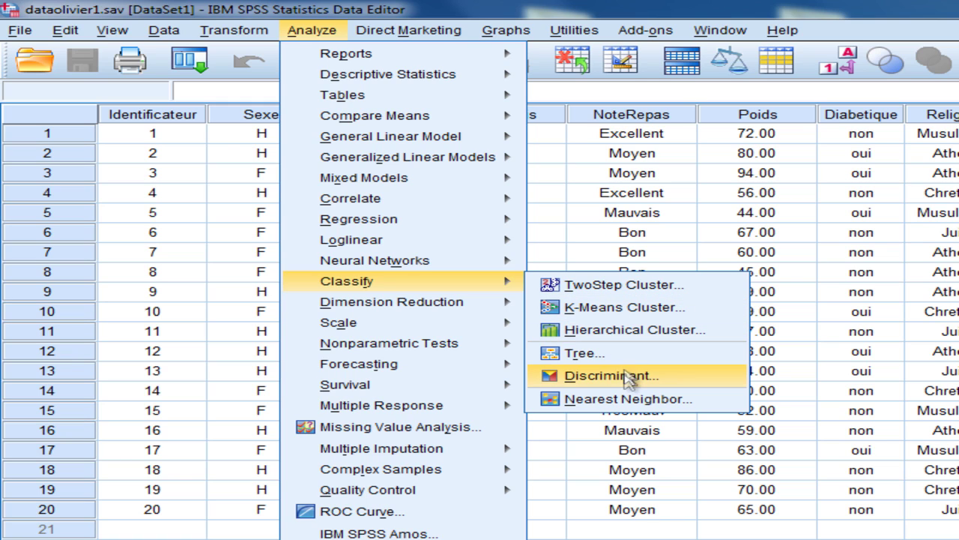
pyautogui.moveTo(462, 321)
pyautogui.moveTo(480, 303)
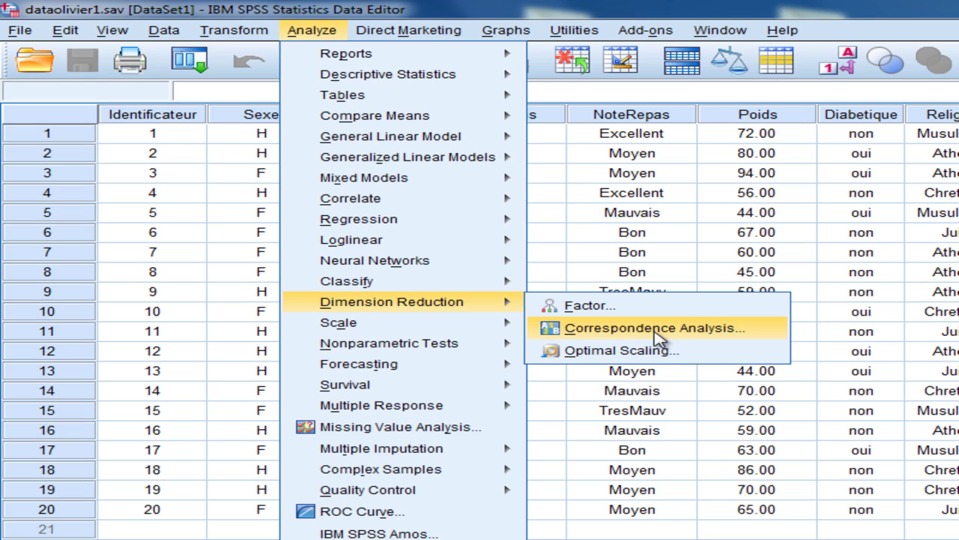
pyautogui.moveTo(339, 322)
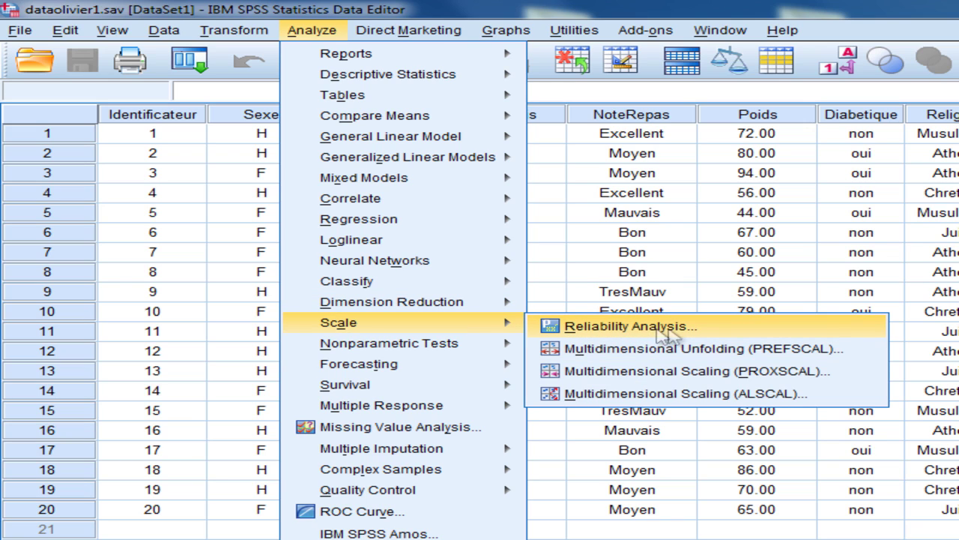
pyautogui.moveTo(424, 343)
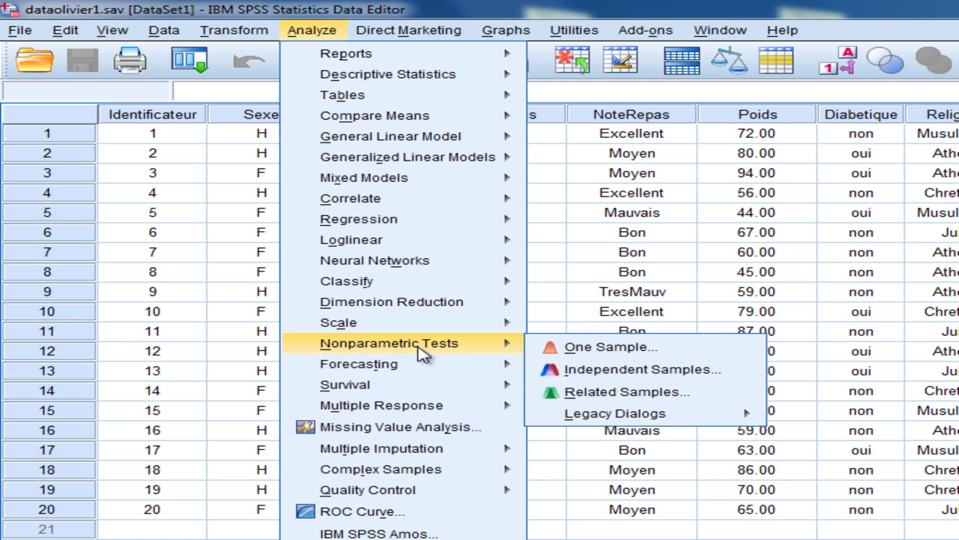
pyautogui.moveTo(428, 370)
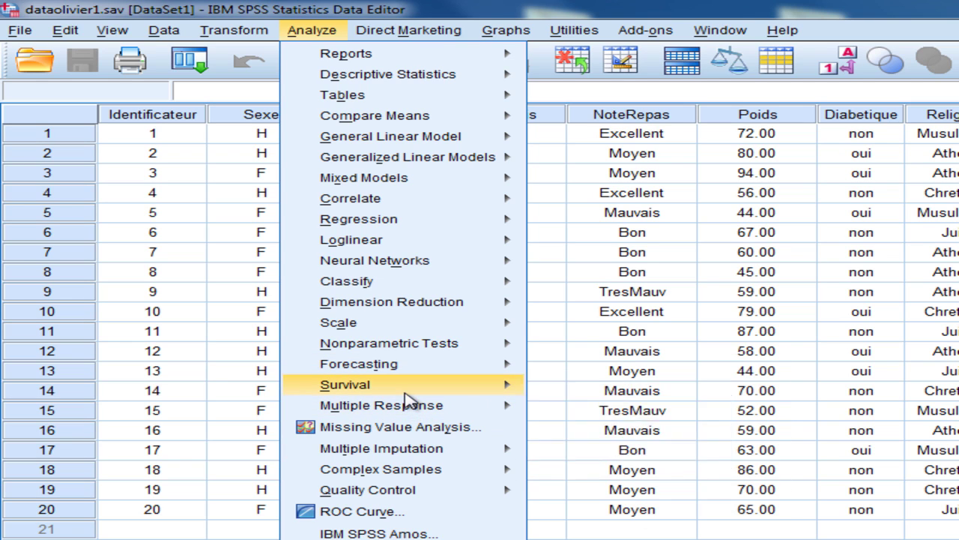
pyautogui.moveTo(407, 395)
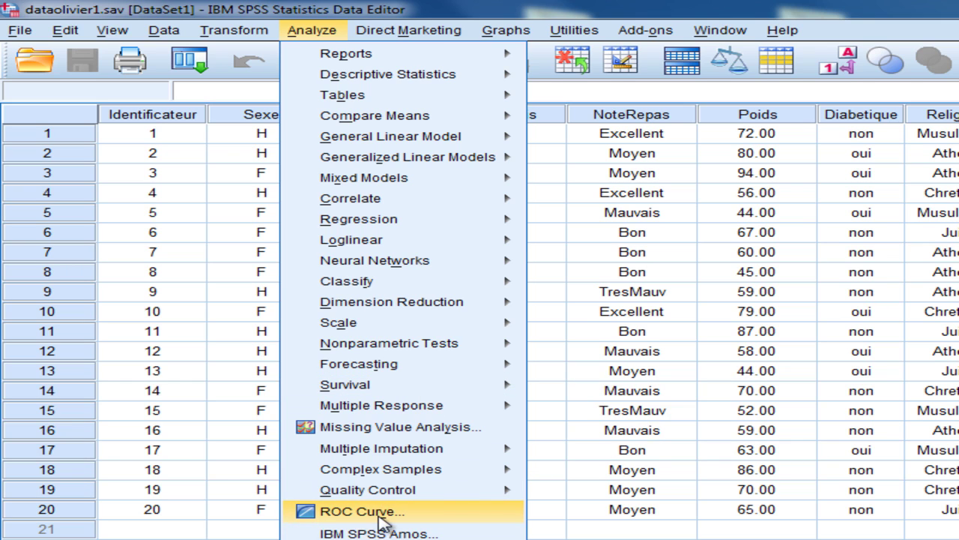
# - Examine the available graph types, including the legacy charts, the utilities, and the add-on applications and programmability extension
pyautogui.moveTo(492, 38)
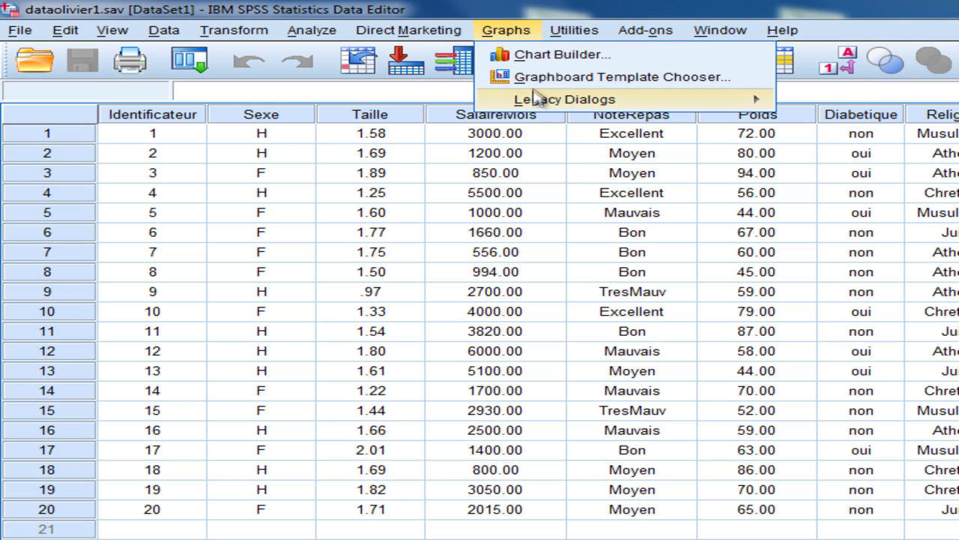
pyautogui.moveTo(537, 102)
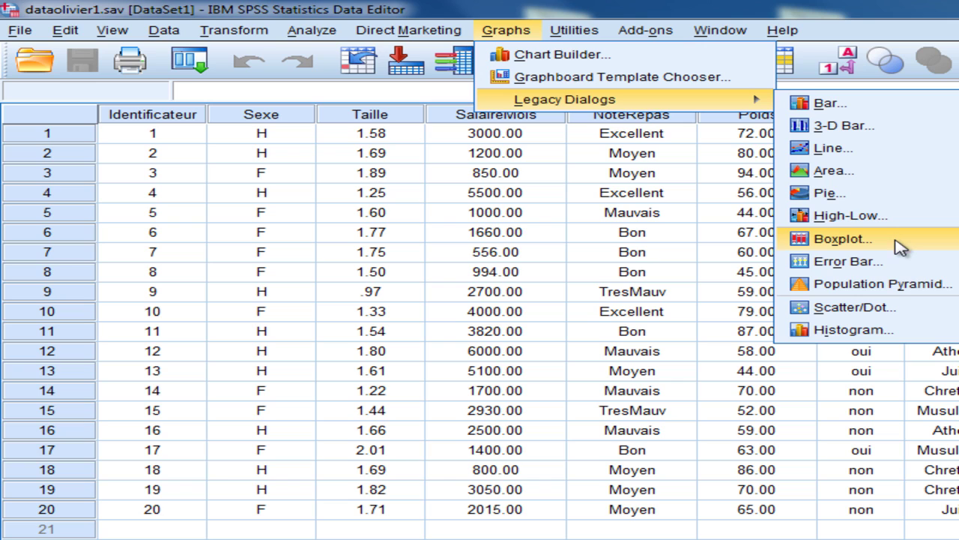
pyautogui.moveTo(574, 30)
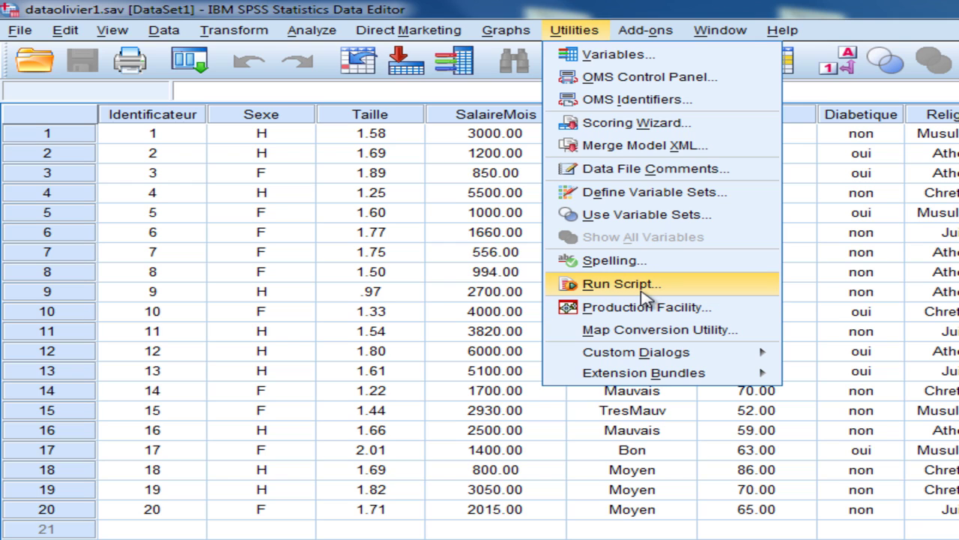
pyautogui.moveTo(646, 32)
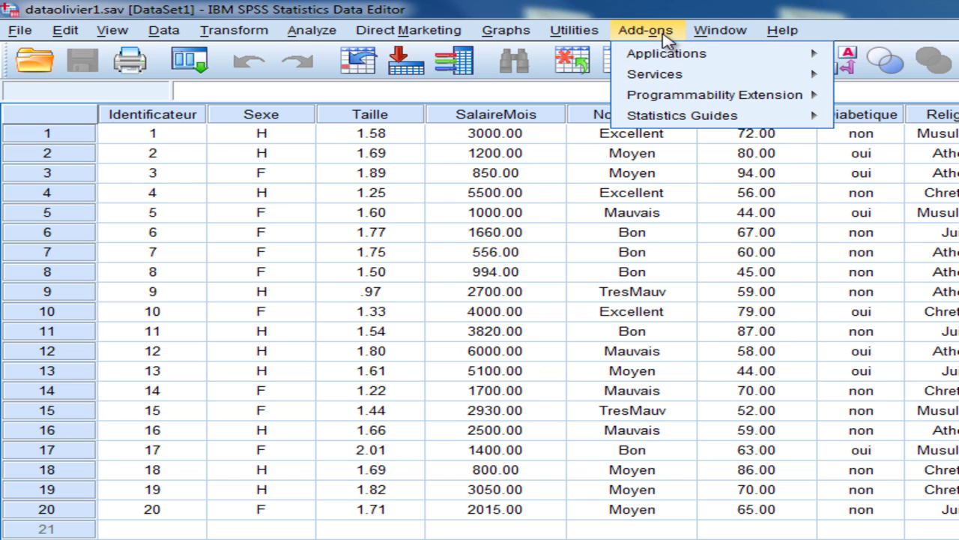
pyautogui.moveTo(668, 58)
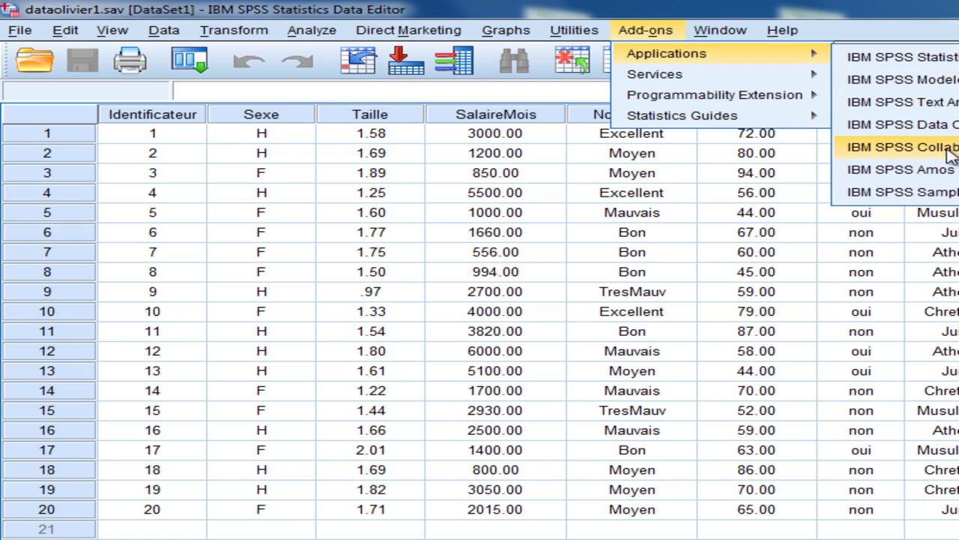
pyautogui.moveTo(769, 96)
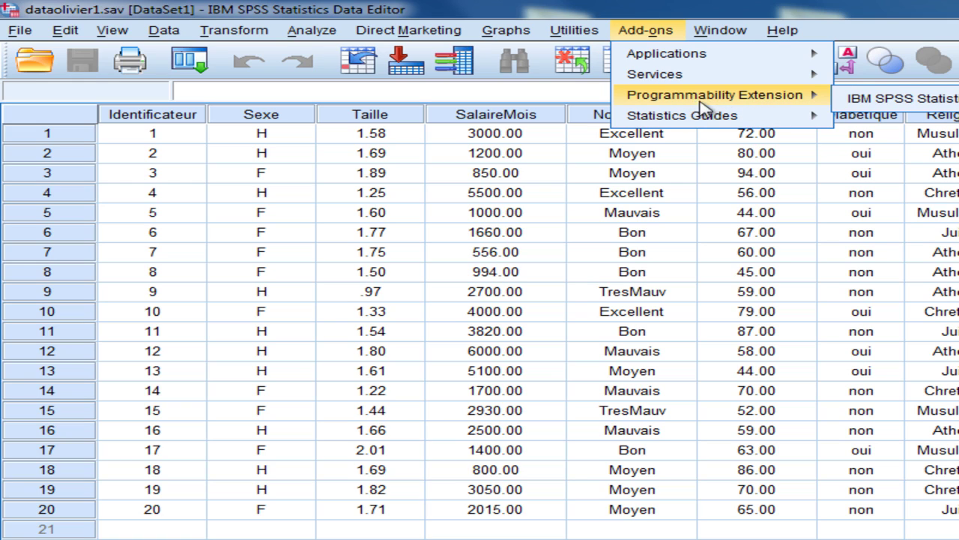
# - Switch to the Output1 viewer window and return to the dataolivier1.sav data editor
pyautogui.moveTo(742, 41)
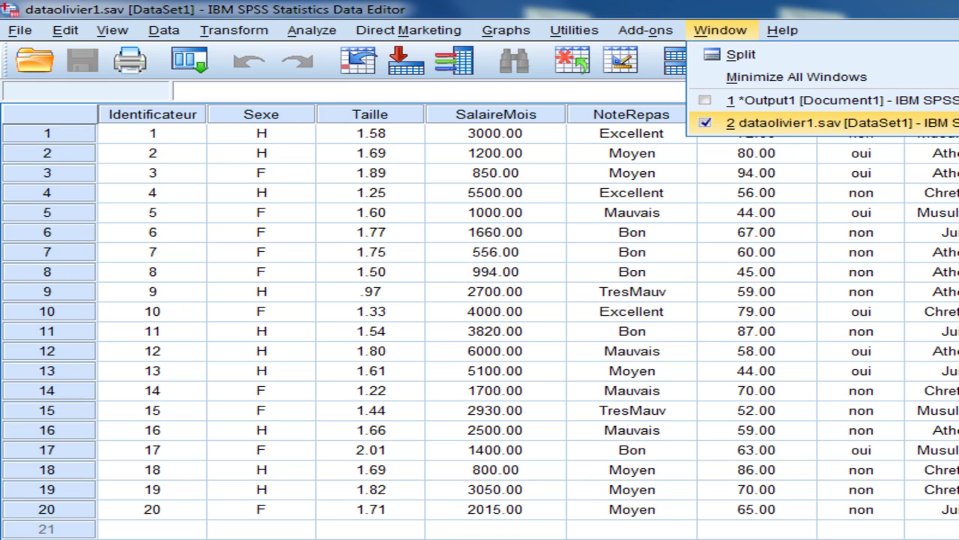
pyautogui.click(804, 102)
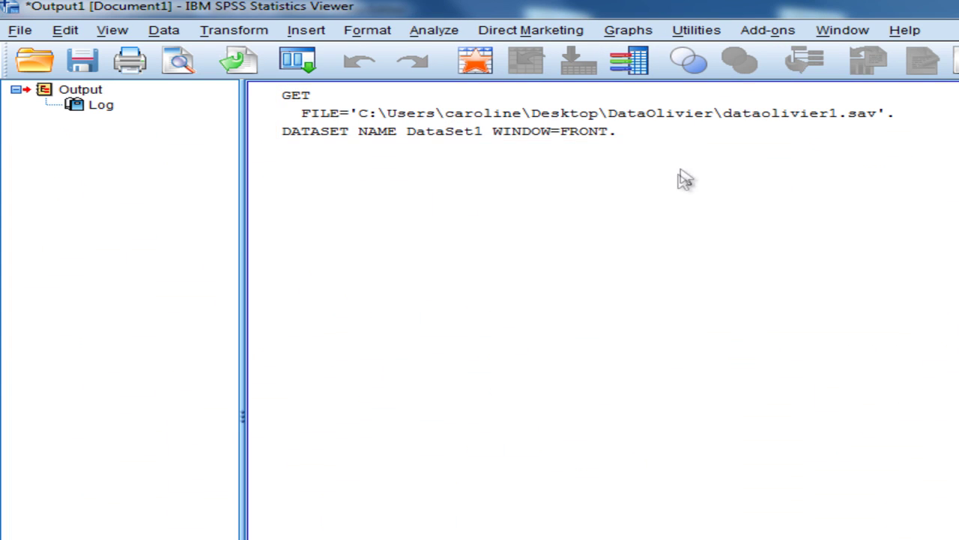
pyautogui.click(842, 30)
pyautogui.click(855, 102)
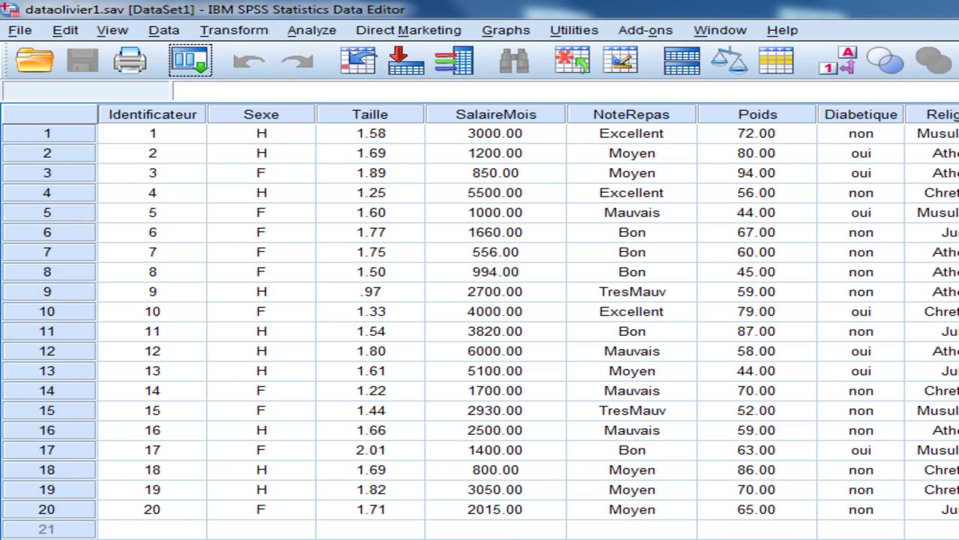
# - Examine the available help resources, such as topics, tutorial, case studies, Statistics Coach and algorithms
pyautogui.click(788, 31)
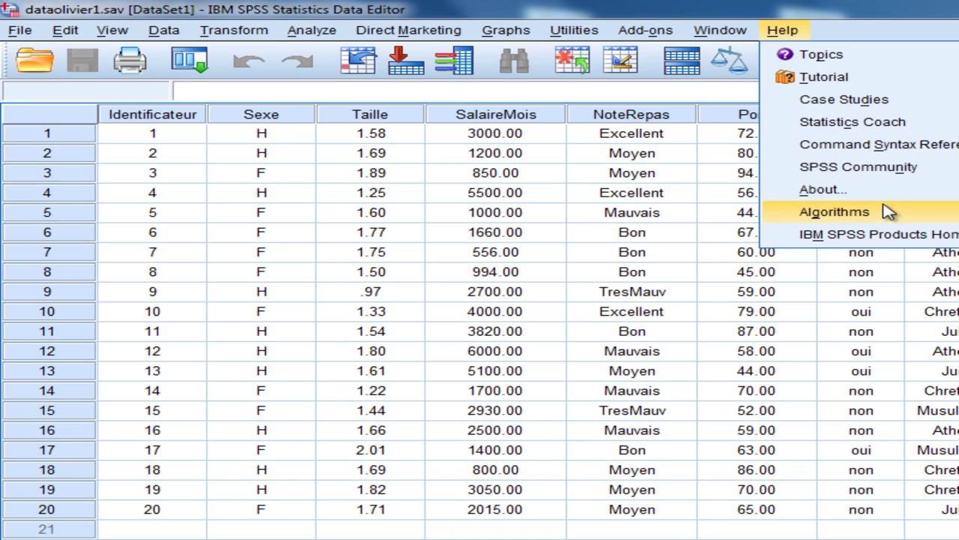
pyautogui.click(697, 13)
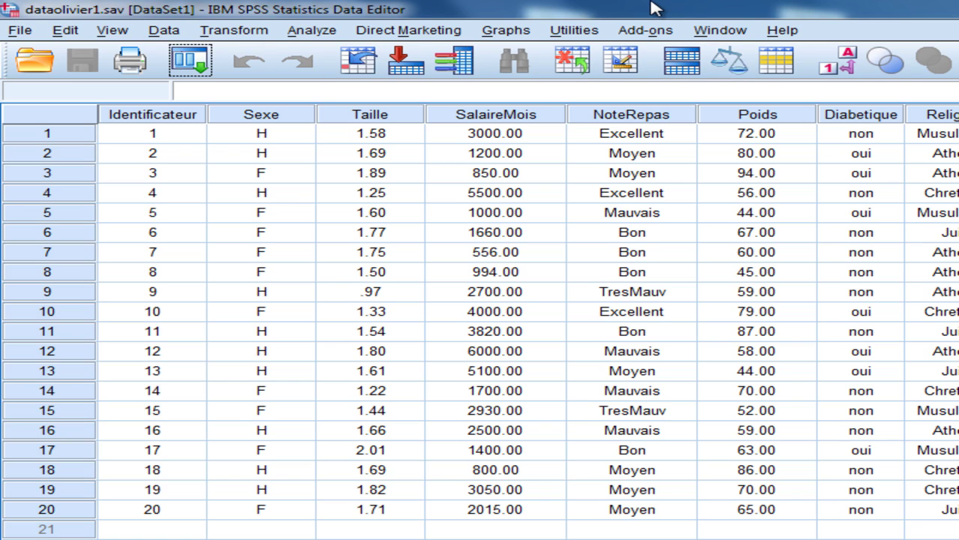
# - Quit SPSS from the dataolivier1.sav data editor, closing its window
pyautogui.click(21, 34)
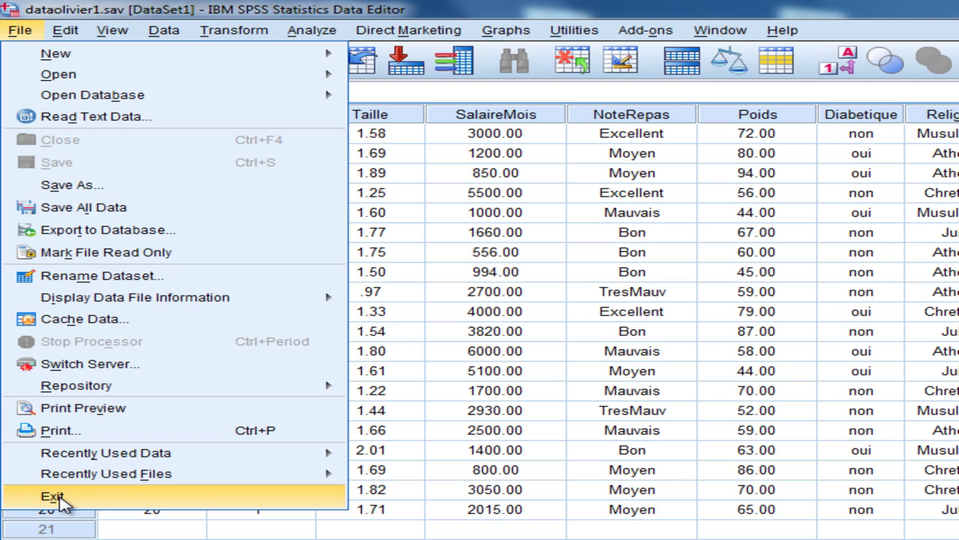
pyautogui.click(58, 497)
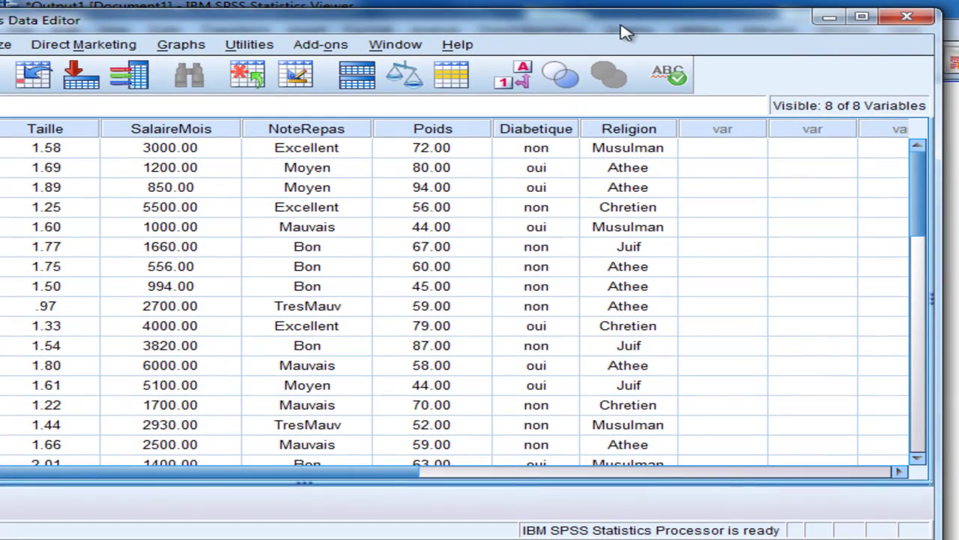
pyautogui.click(907, 18)
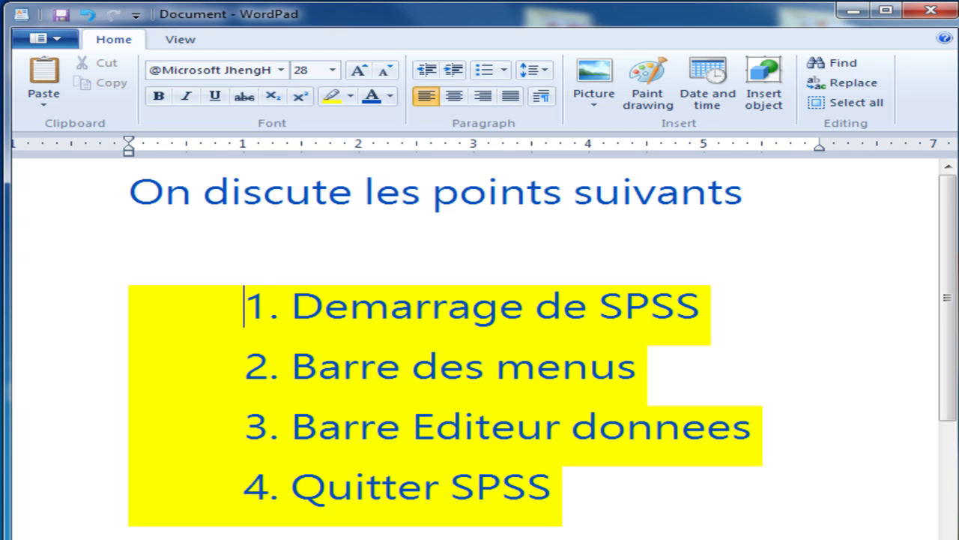